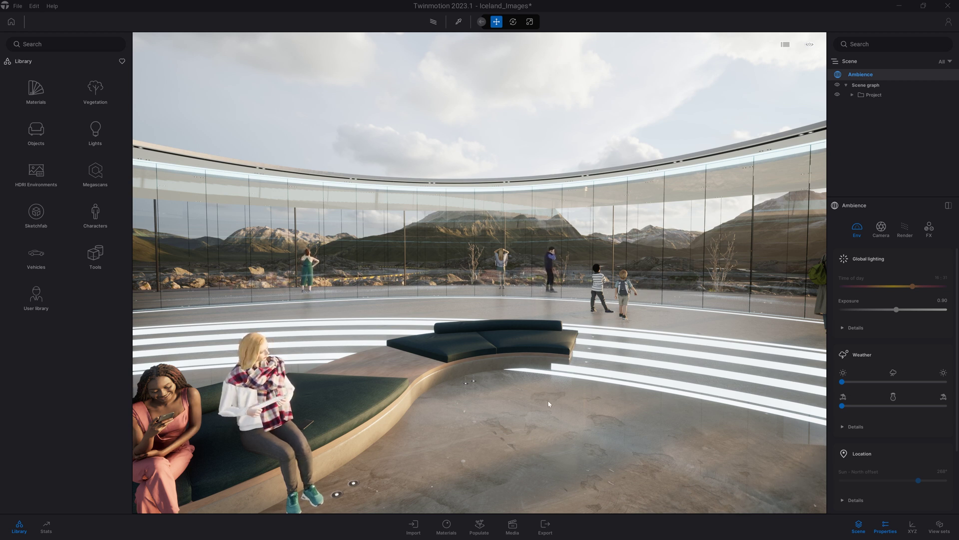
# Add Panorama1 in the Panorama media area, framed across the glass pavilion toward the mountains.
pyautogui.click(514, 528)
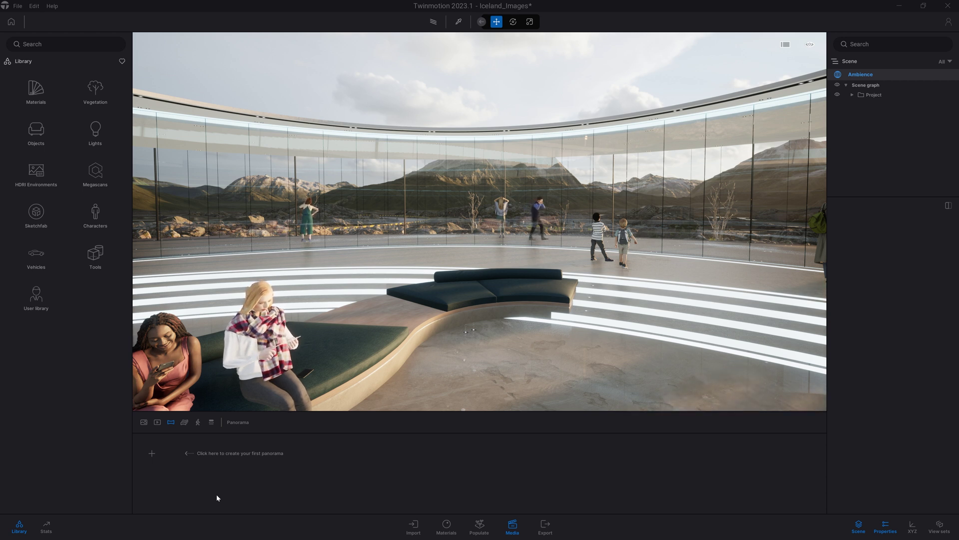
pyautogui.click(152, 454)
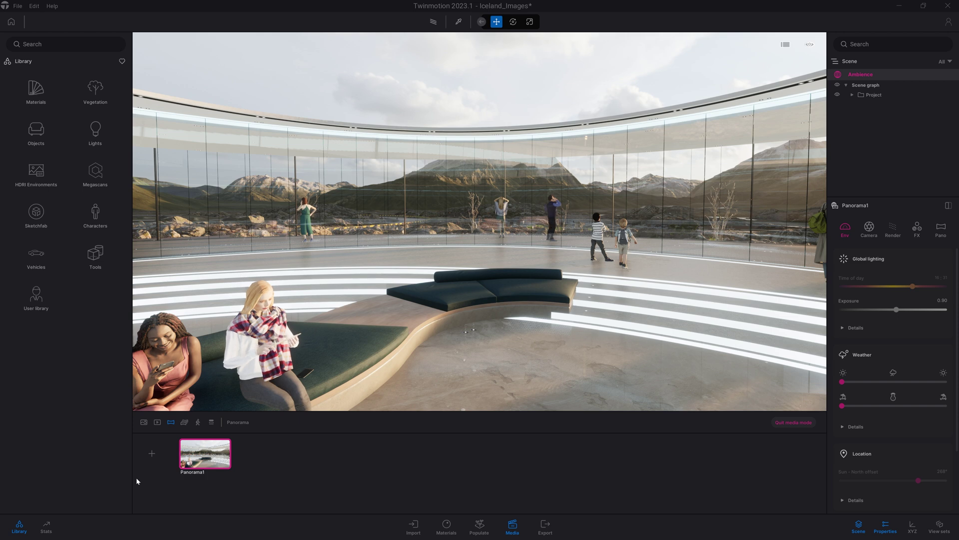
pyautogui.moveTo(204, 453)
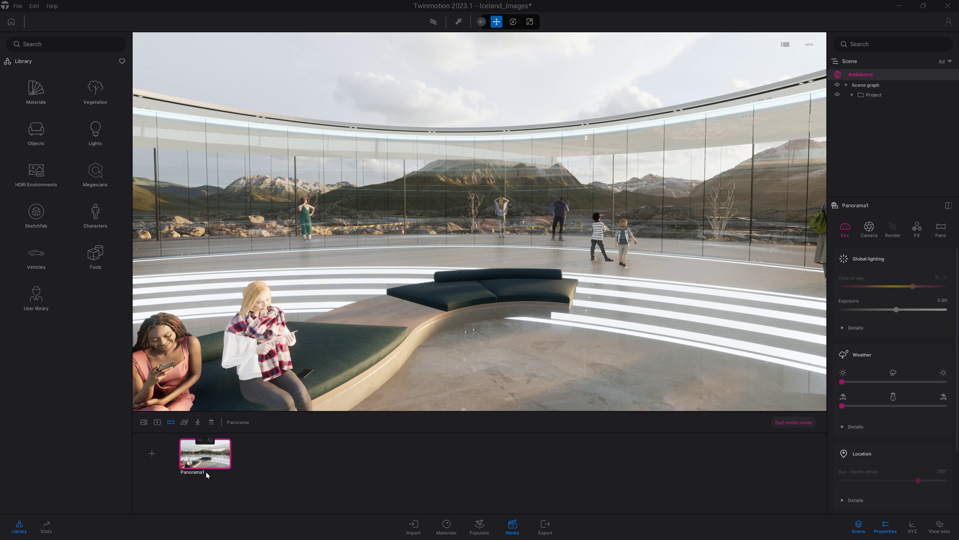
pyautogui.moveTo(449, 263); pyautogui.dragTo(524, 262)
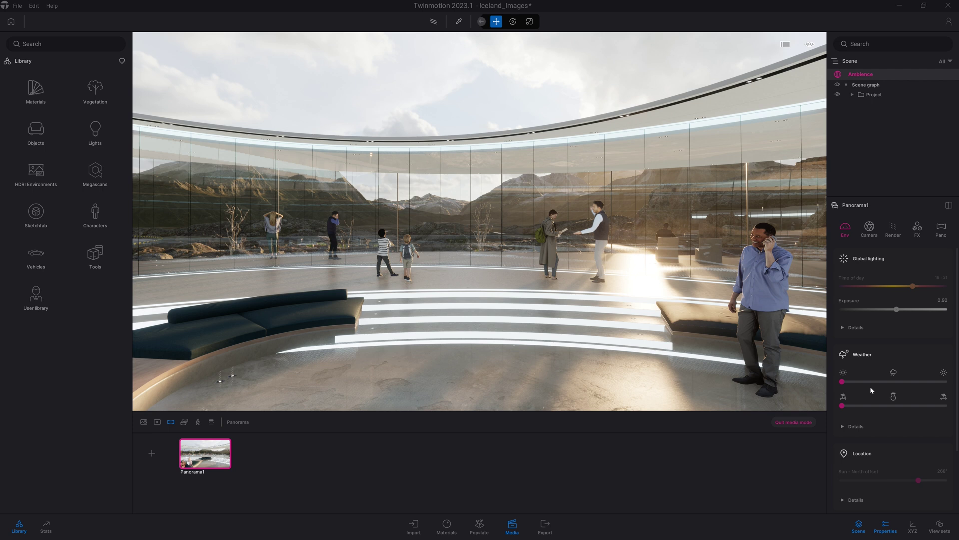
# Review Panorama1's camera and depth of field settings, then its Pano view set, leaving None.
pyautogui.click(870, 229)
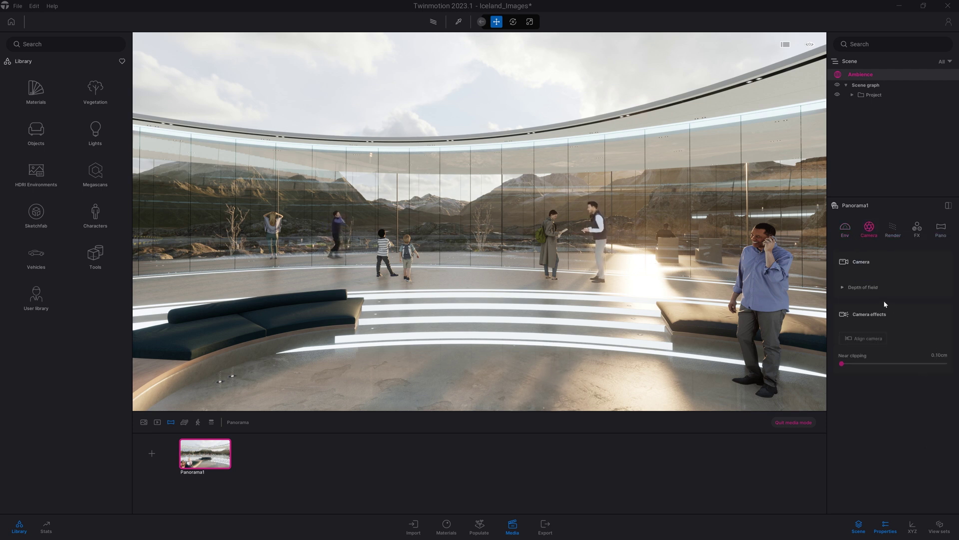
pyautogui.click(870, 291)
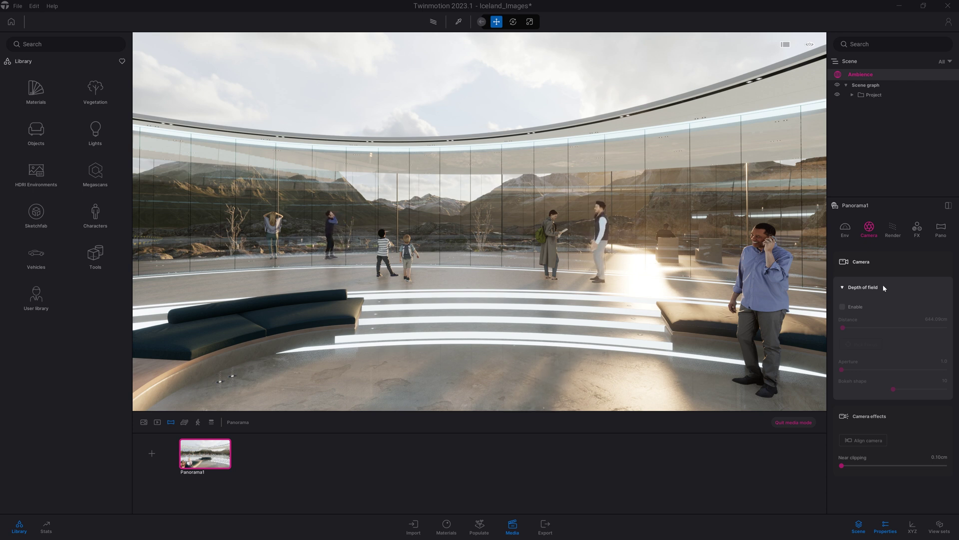
pyautogui.click(883, 286)
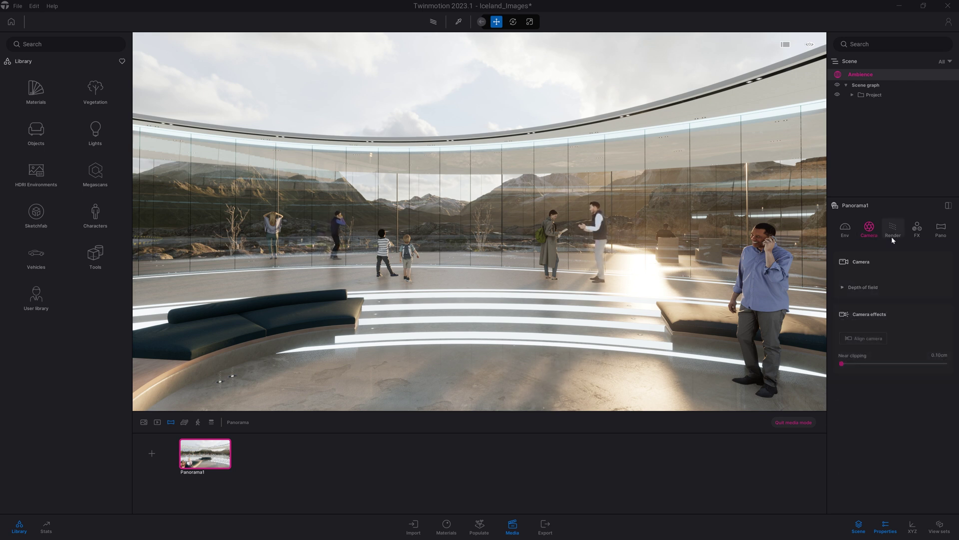
pyautogui.click(942, 231)
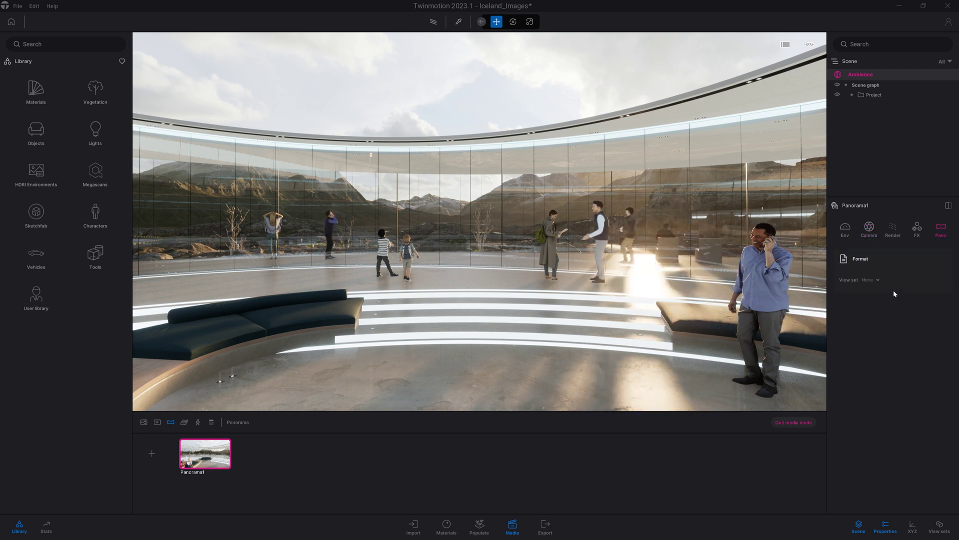
pyautogui.click(879, 279)
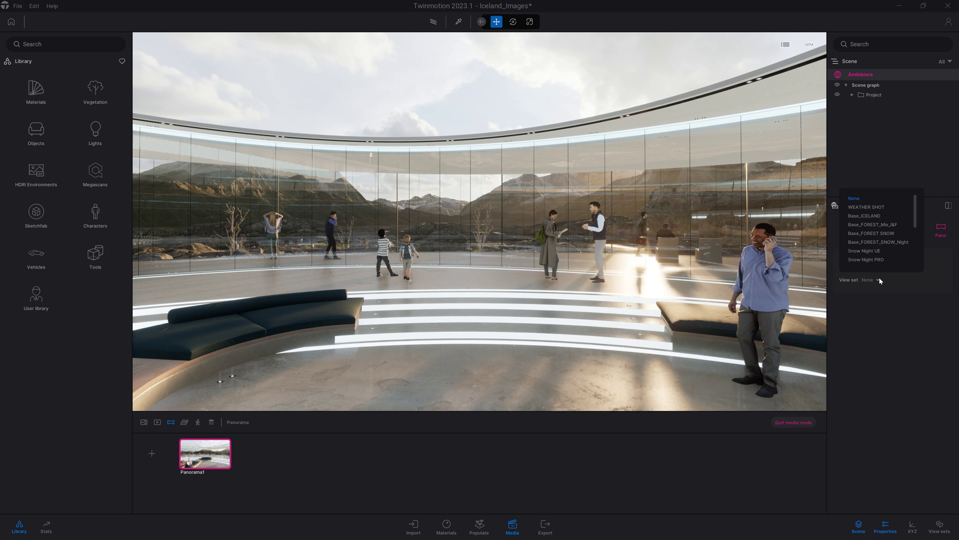
pyautogui.click(911, 320)
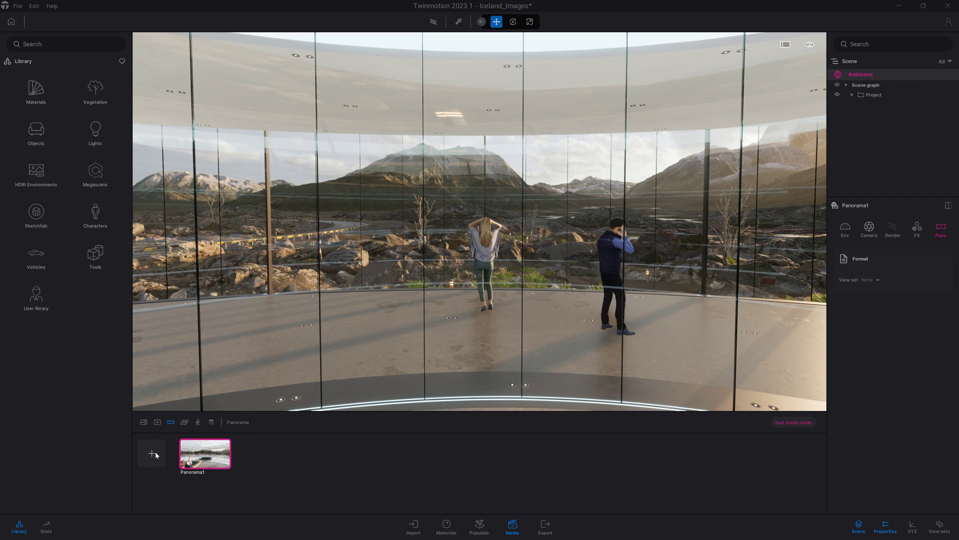
# Add Panorama2 and Panorama3, each framed on the rocky mountain landscape.
pyautogui.click(152, 452)
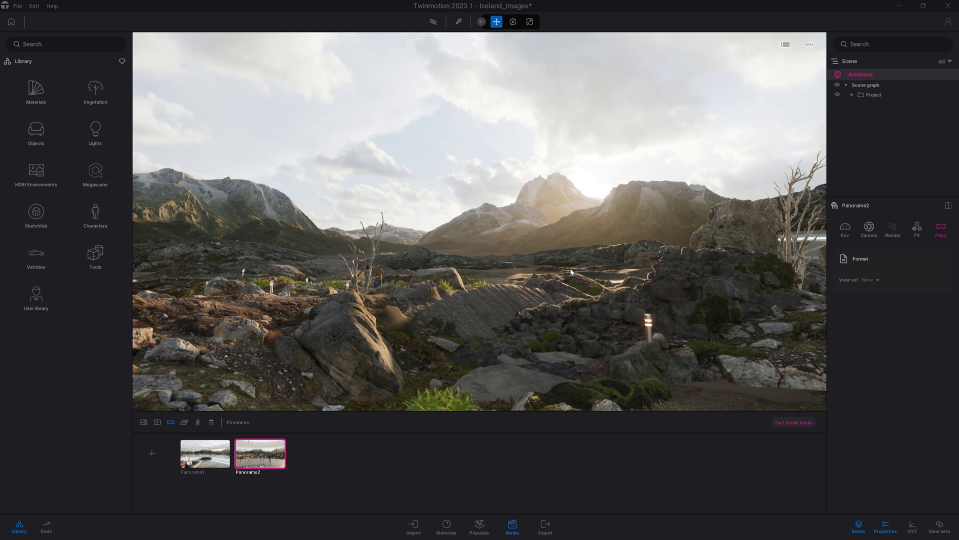
pyautogui.click(151, 453)
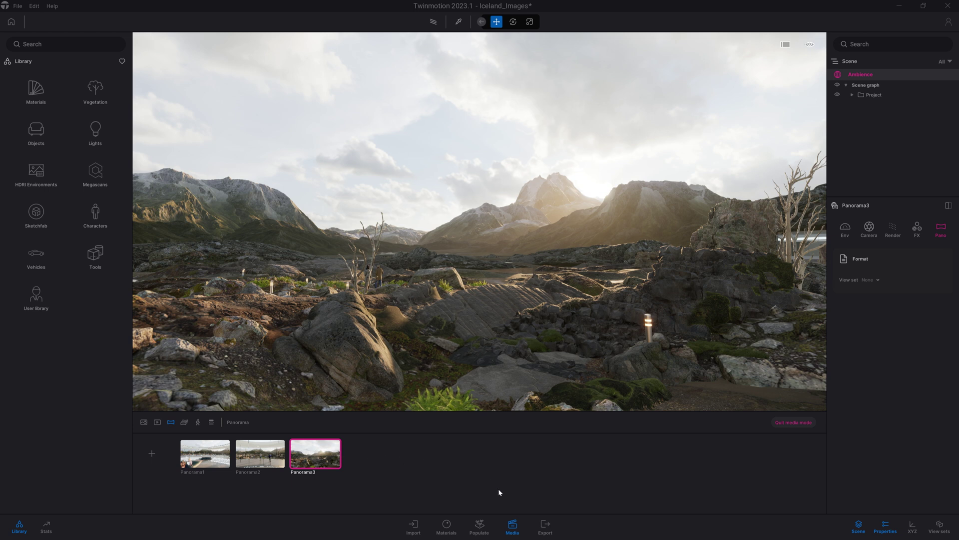
# Pick Panorama1 as the panorama to export under Local export.
pyautogui.click(547, 530)
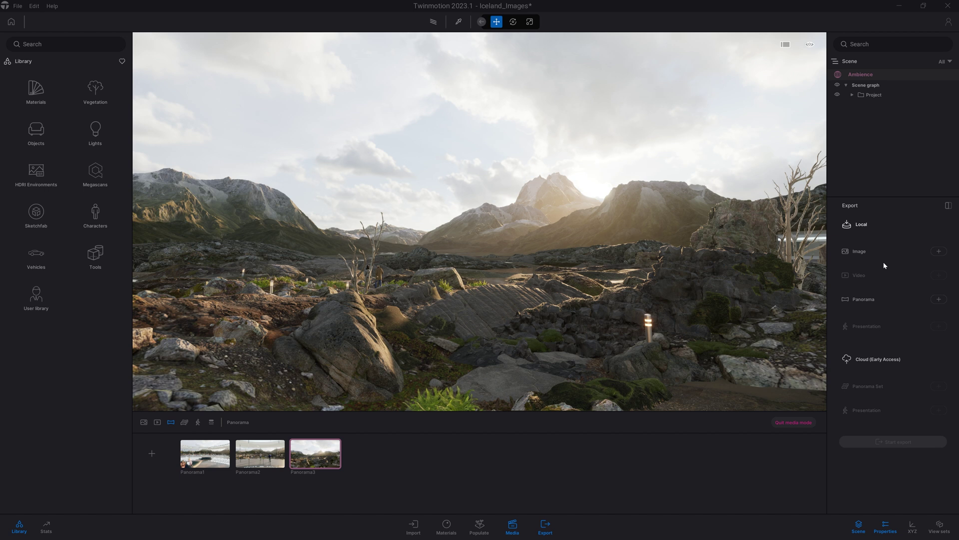
pyautogui.click(939, 299)
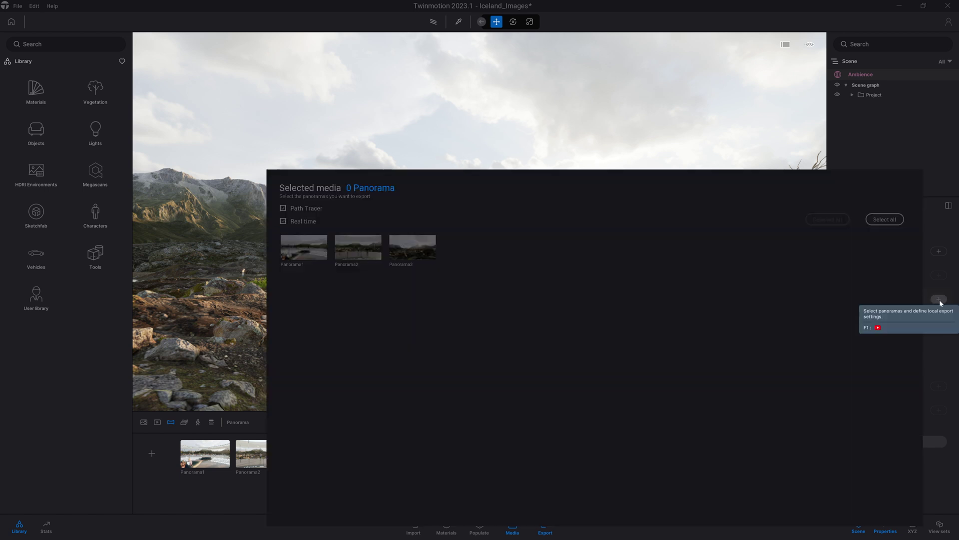
pyautogui.click(304, 247)
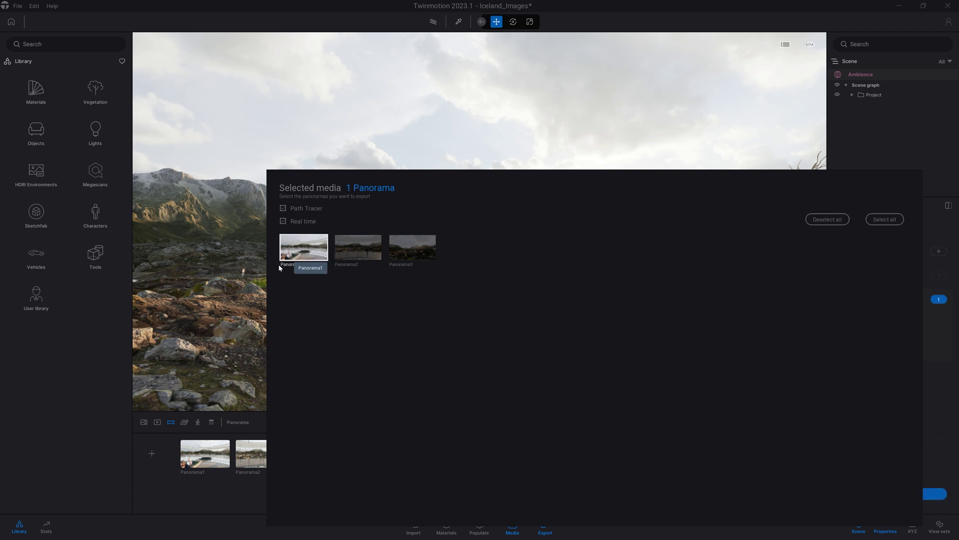
# Set the PNG panorama export's 360 resolution to 16K in Panorama Details.
pyautogui.click(230, 301)
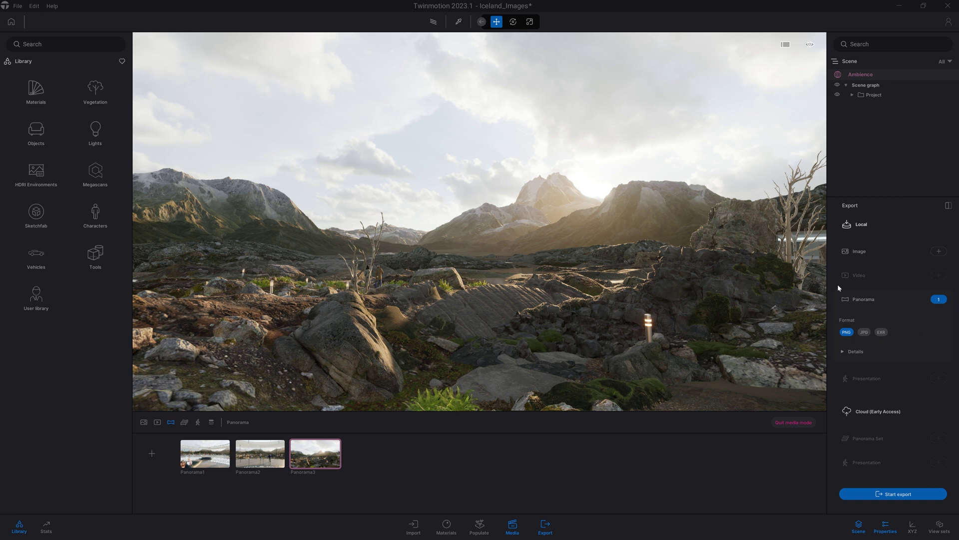
pyautogui.click(839, 353)
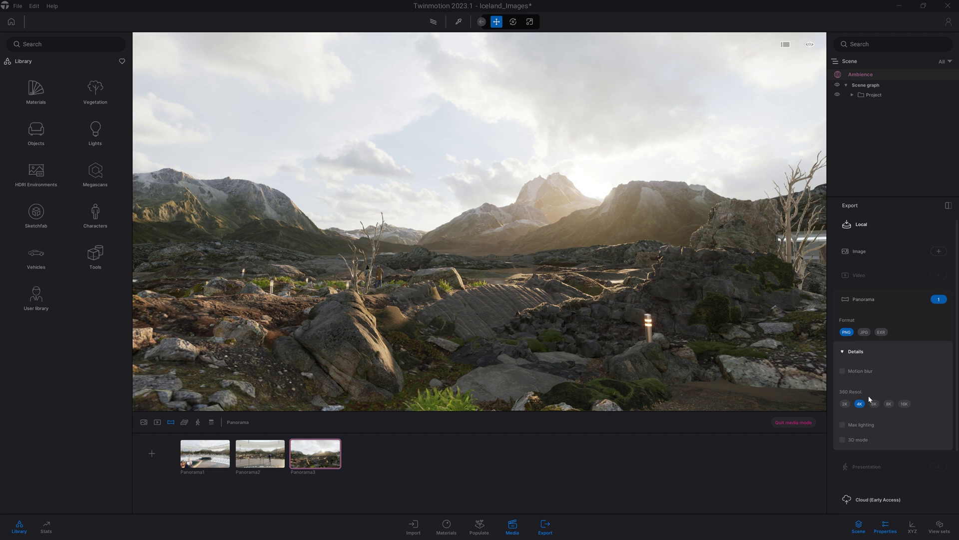
pyautogui.click(905, 404)
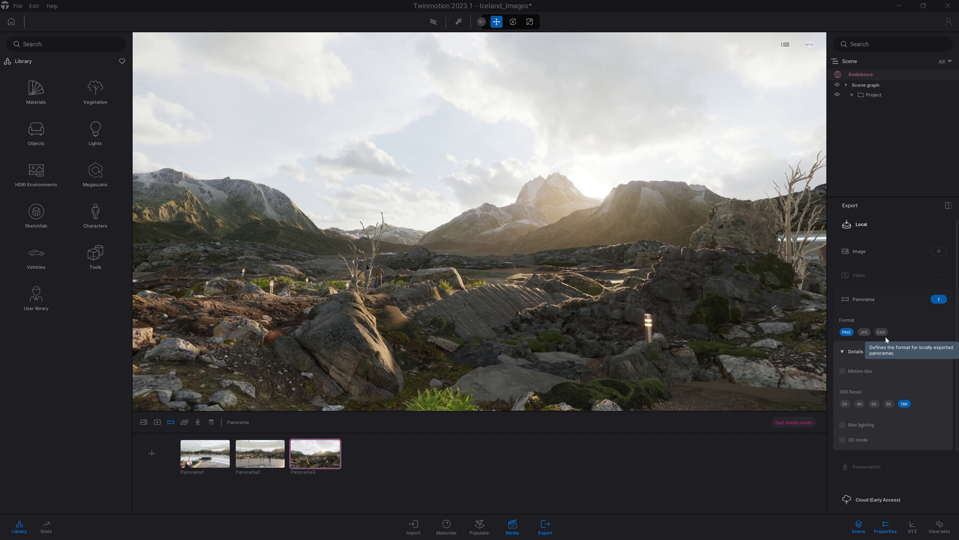
pyautogui.moveTo(607, 294); pyautogui.dragTo(480, 294, button='right')
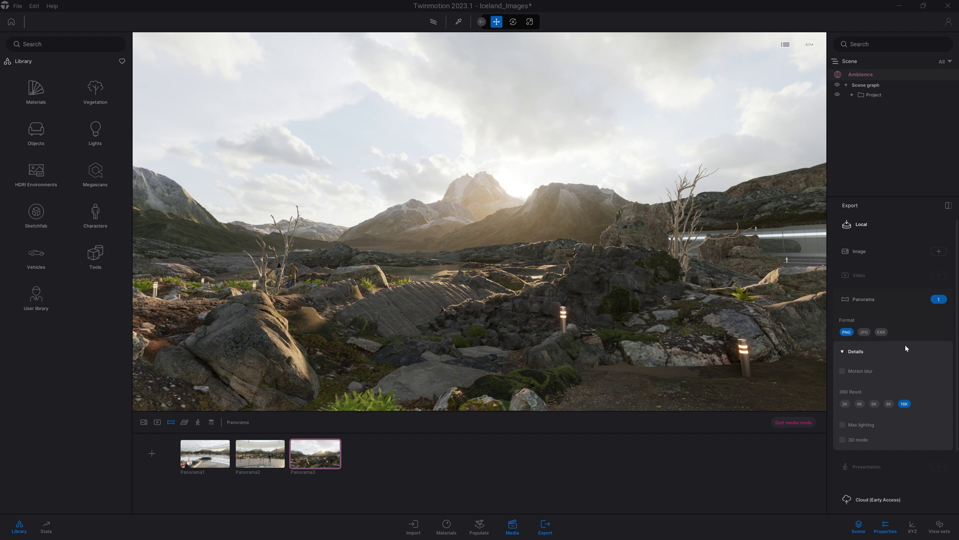
pyautogui.click(851, 352)
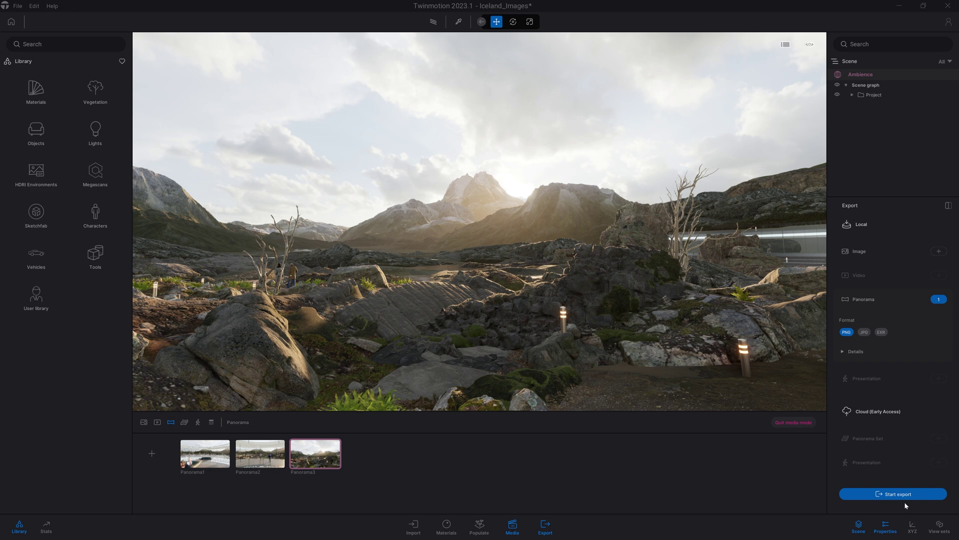
# Export Panorama1 as a 16K PNG into the chosen destination folder.
pyautogui.click(893, 495)
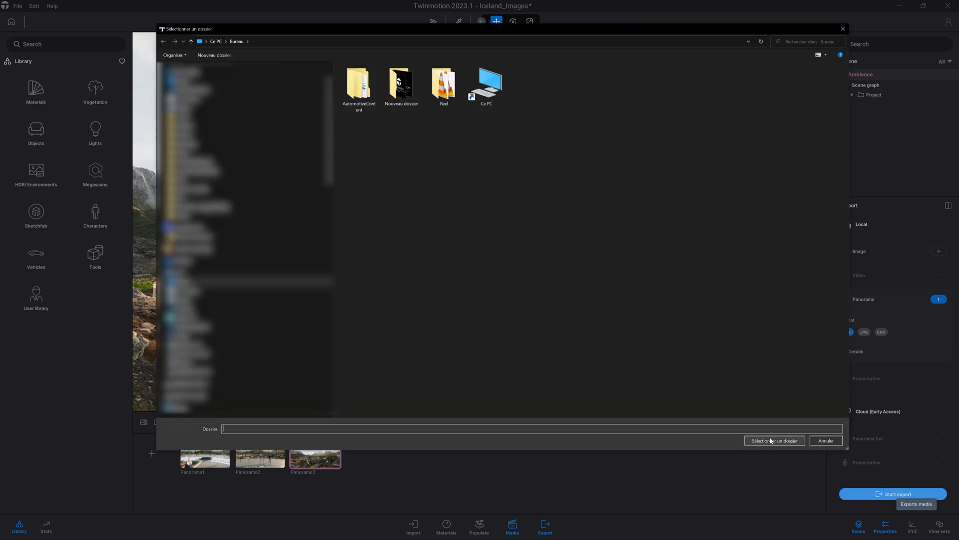
pyautogui.click(770, 440)
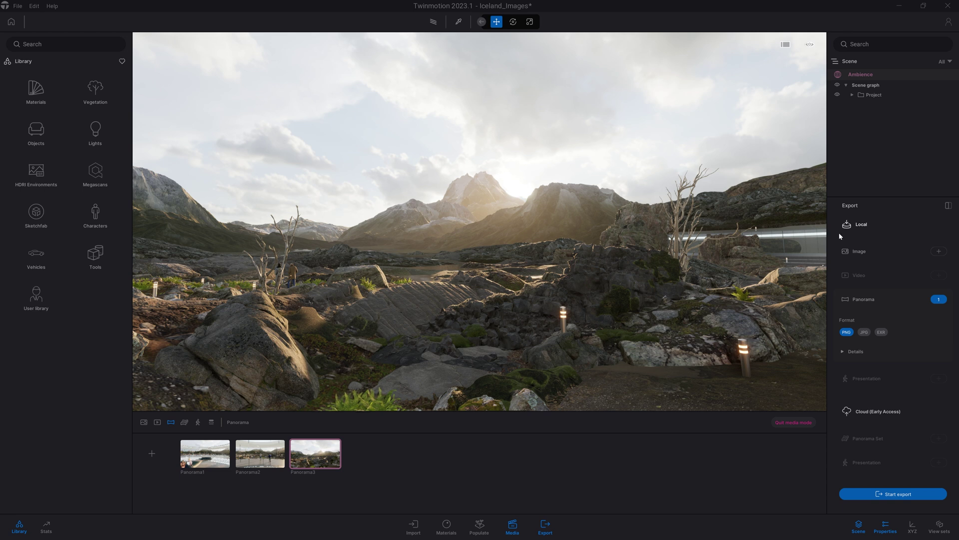
# Deselect all panoramas from the local export selection.
pyautogui.click(939, 300)
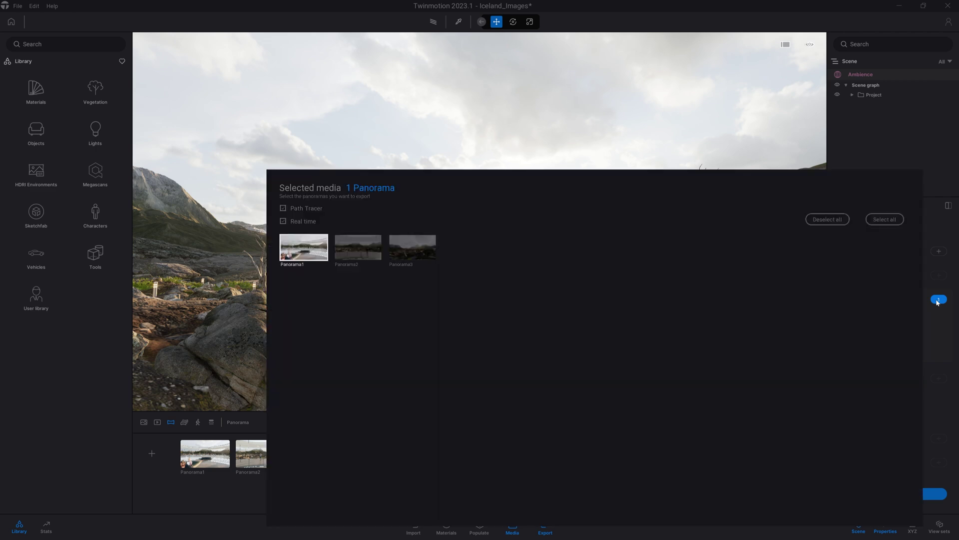
pyautogui.click(834, 225)
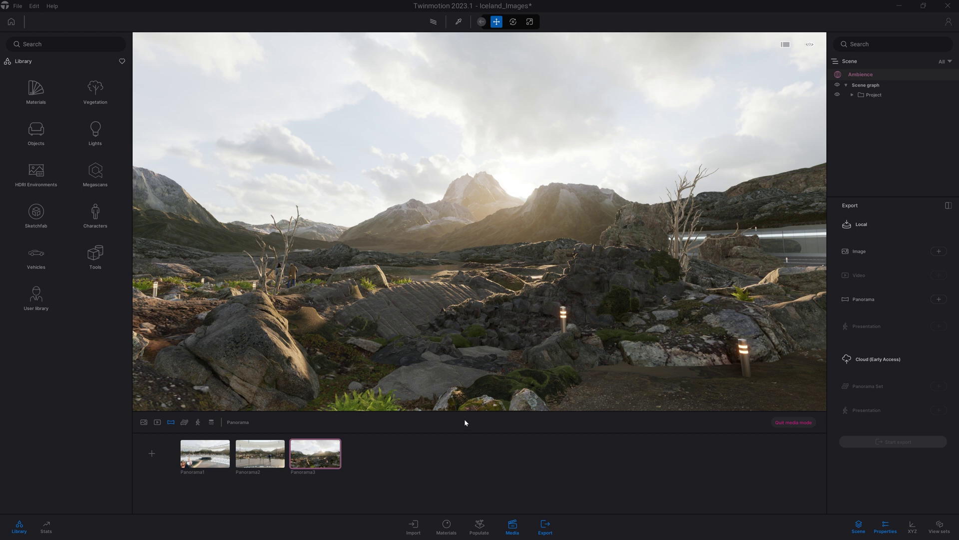
# Create Panorama Set1 with Panorama1, Panorama2 and Panorama3 in order, previewing Panorama1.
pyautogui.click(185, 423)
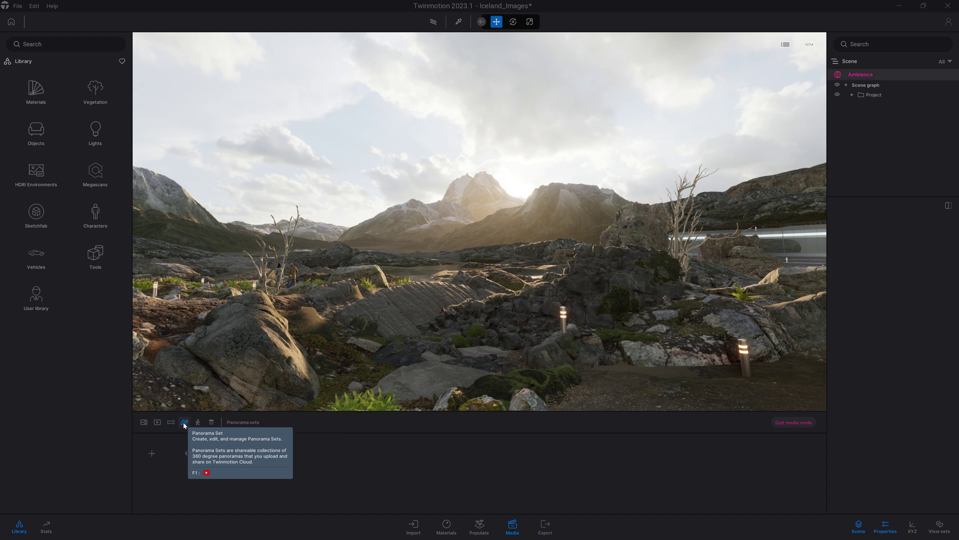
pyautogui.click(151, 454)
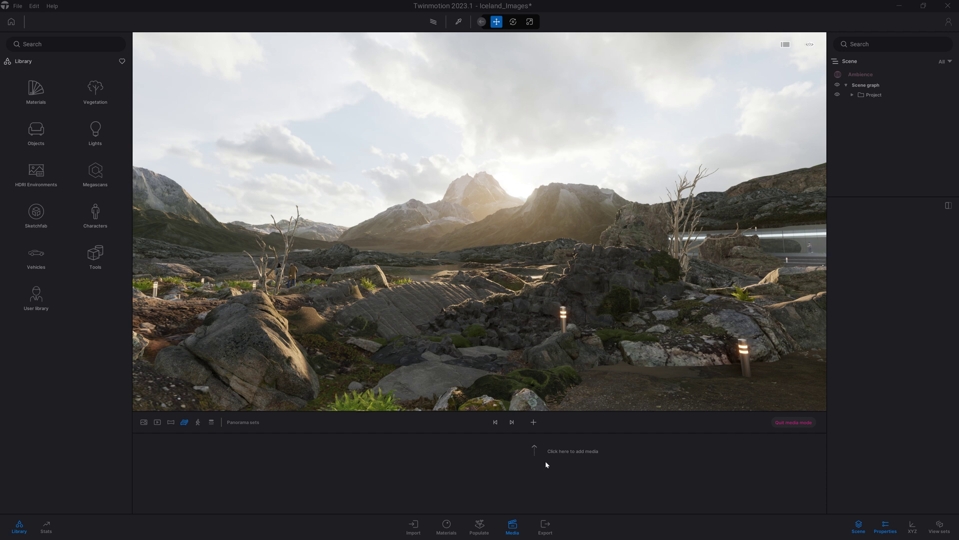
pyautogui.click(534, 422)
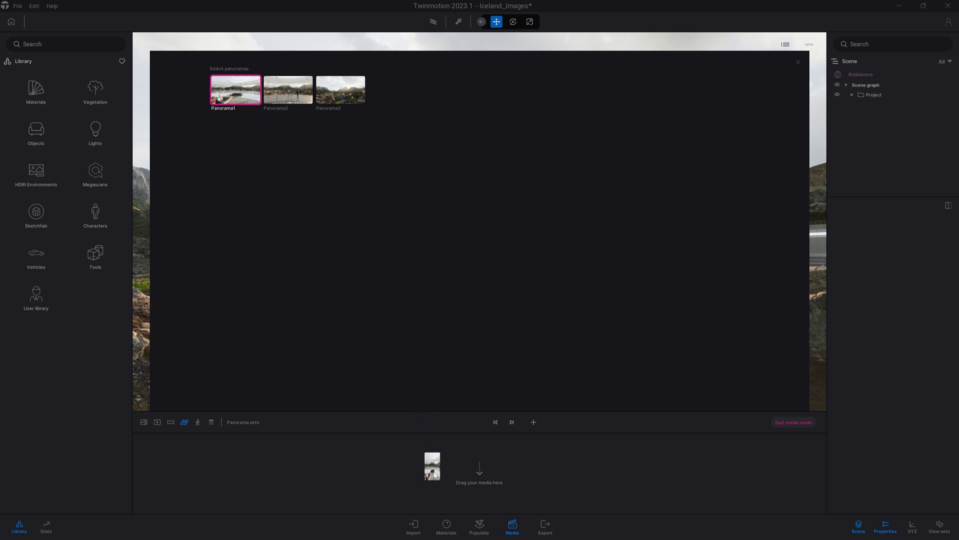
pyautogui.moveTo(232, 90); pyautogui.dragTo(434, 474)
pyautogui.moveTo(288, 90); pyautogui.dragTo(537, 477)
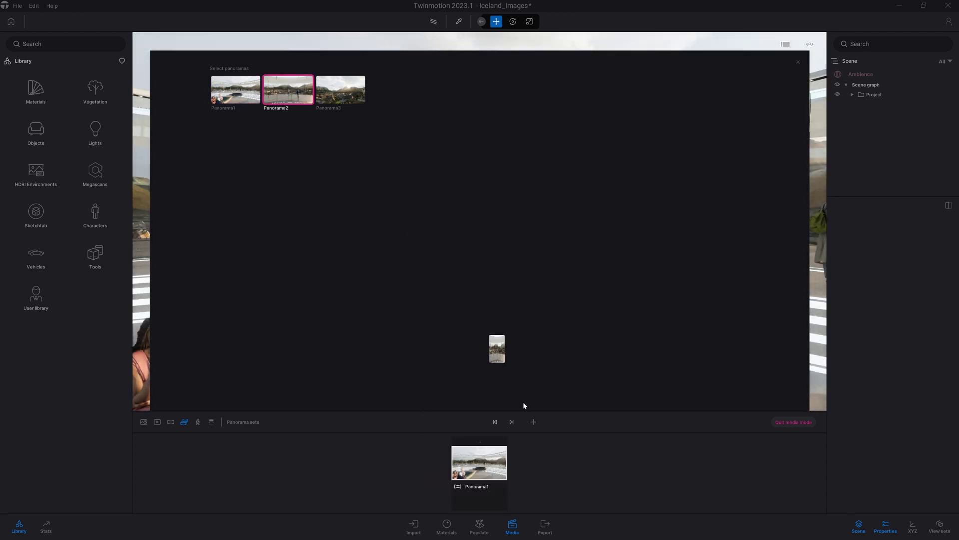
pyautogui.moveTo(341, 90); pyautogui.dragTo(586, 476)
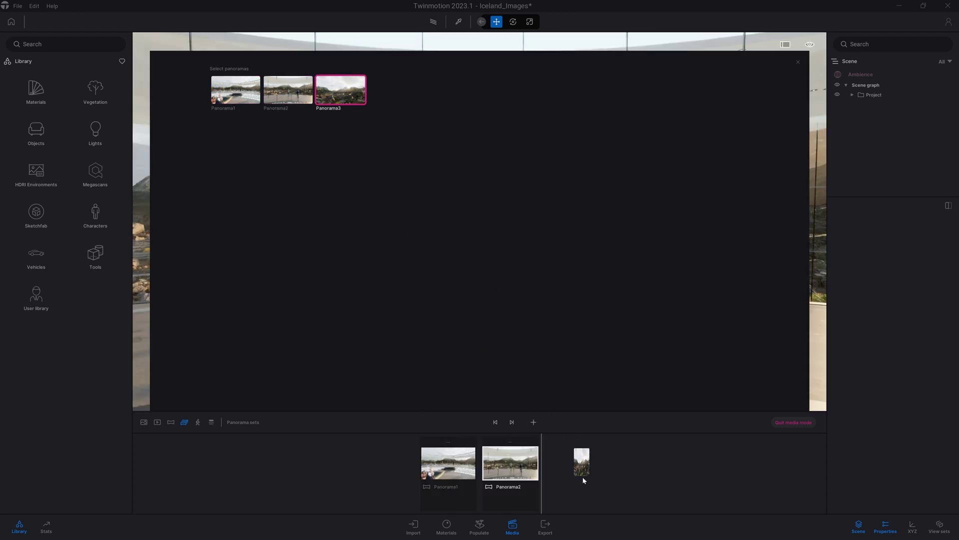
pyautogui.click(798, 62)
pyautogui.click(427, 465)
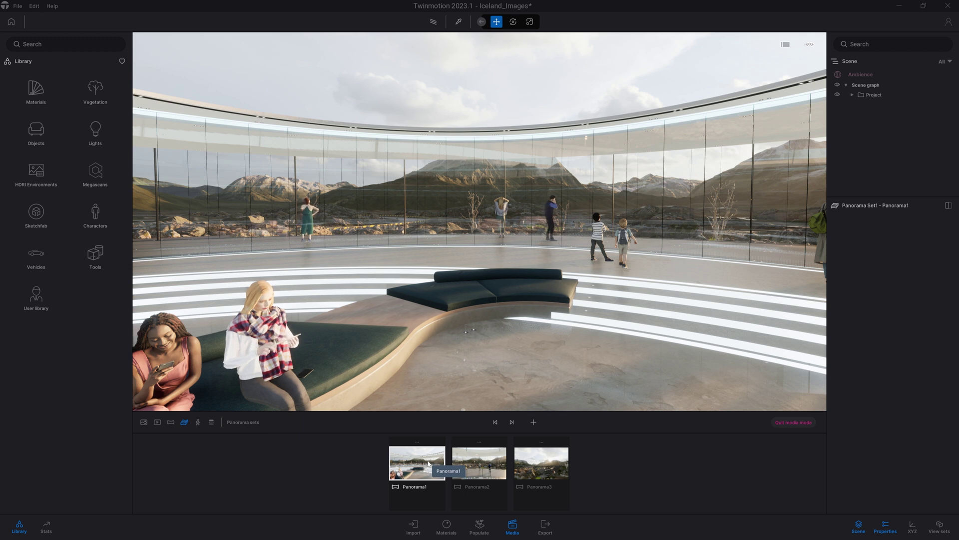
# Rename Panorama Set1 to 'Iceland' and open it to show its three panoramas.
pyautogui.click(185, 425)
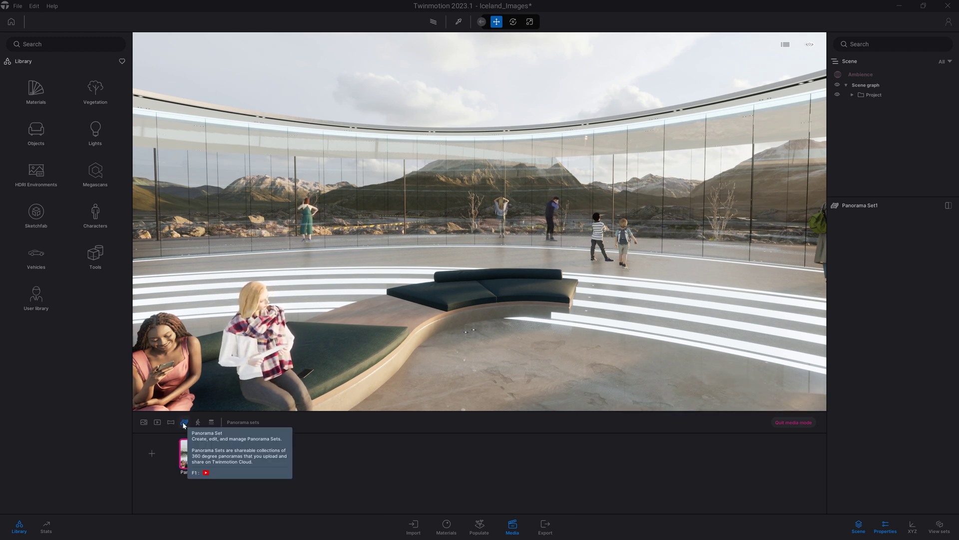
pyautogui.click(204, 442)
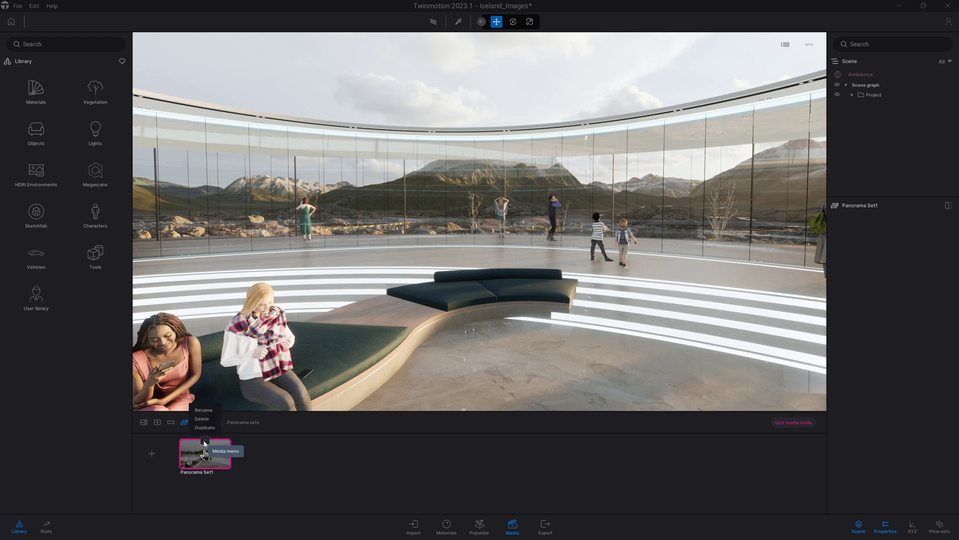
pyautogui.click(205, 411)
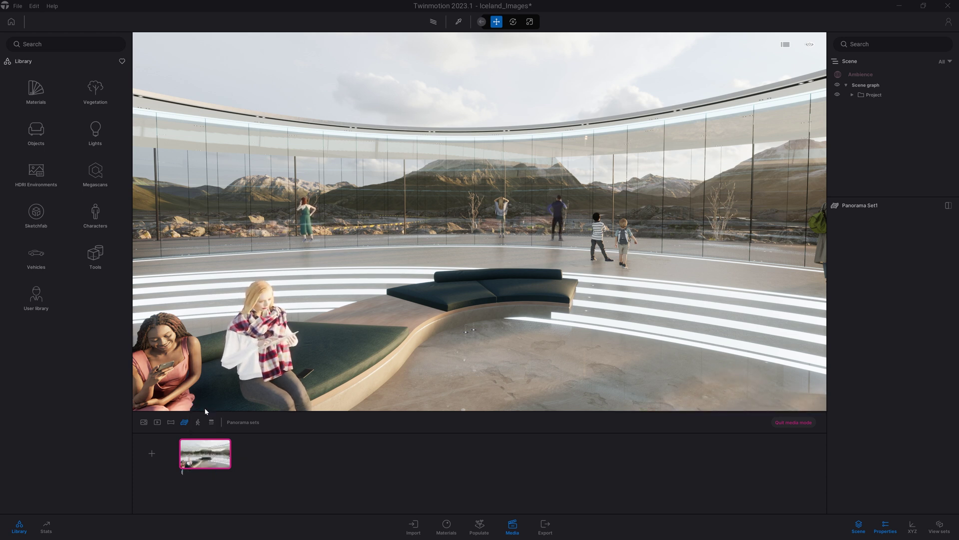
pyautogui.write('Iceland')
pyautogui.press('Return')
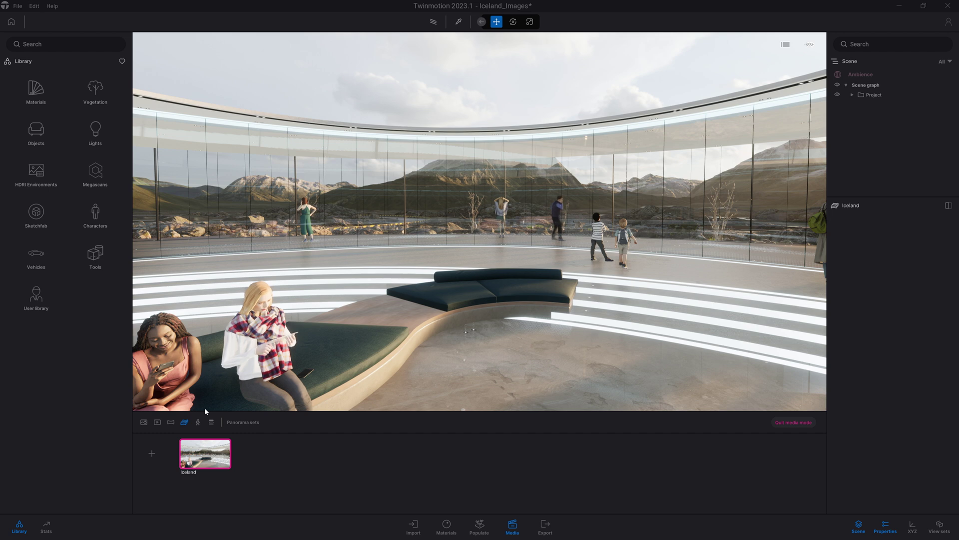
pyautogui.doubleClick(204, 454)
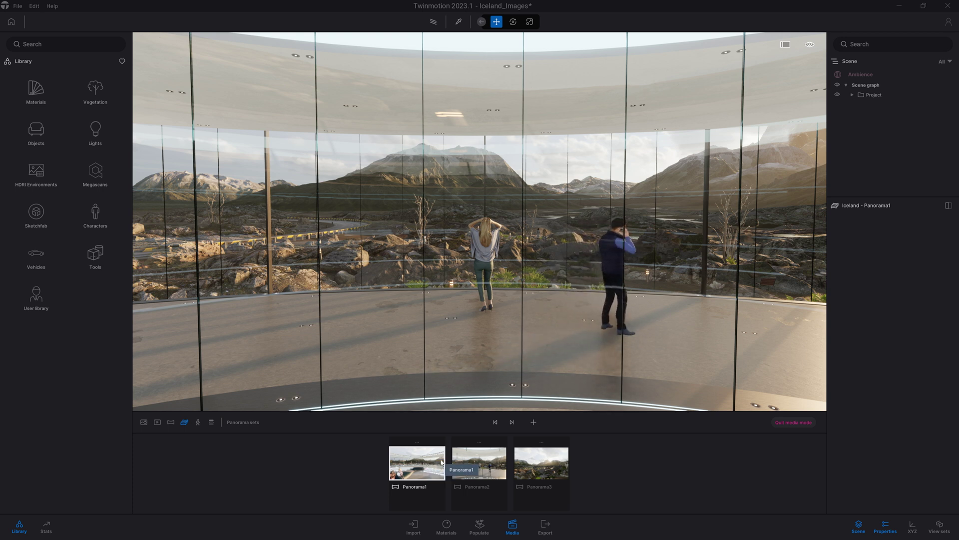
# Add the Iceland set to Cloud panorama set export with 360 resolution at 6K.
pyautogui.click(546, 528)
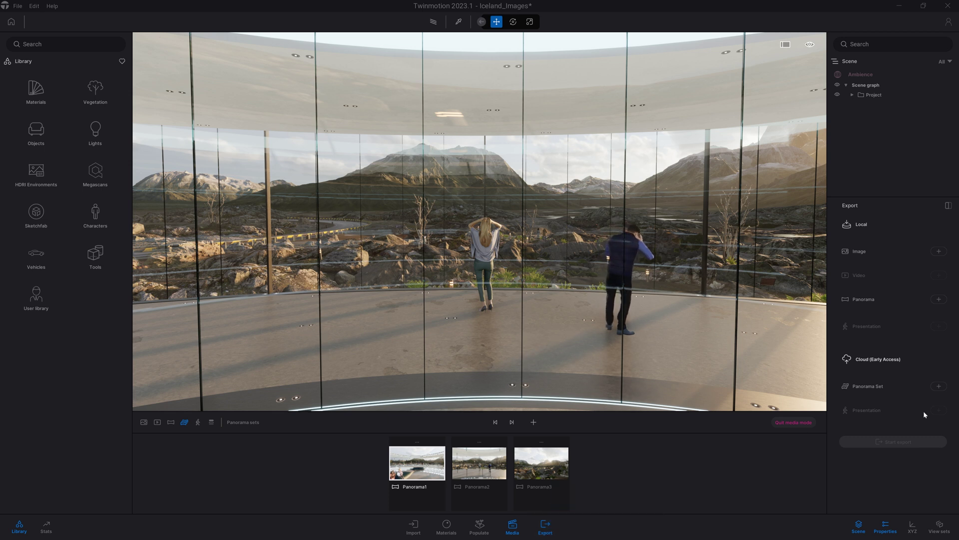
pyautogui.click(939, 386)
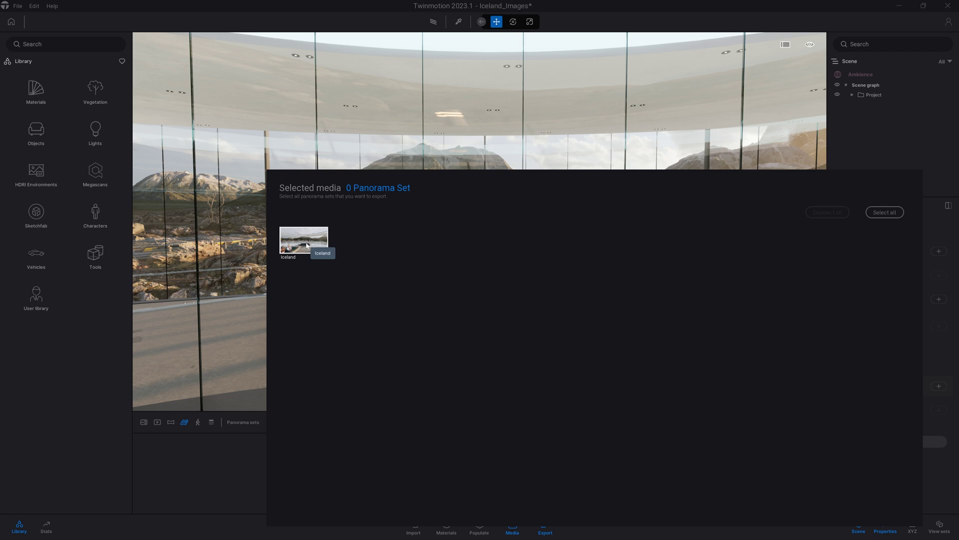
pyautogui.click(315, 250)
pyautogui.click(937, 405)
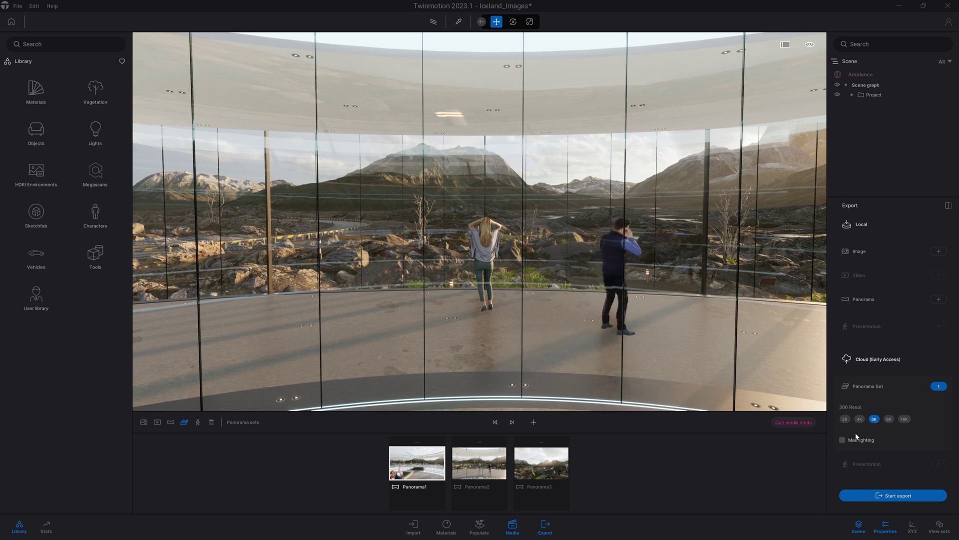
pyautogui.click(878, 386)
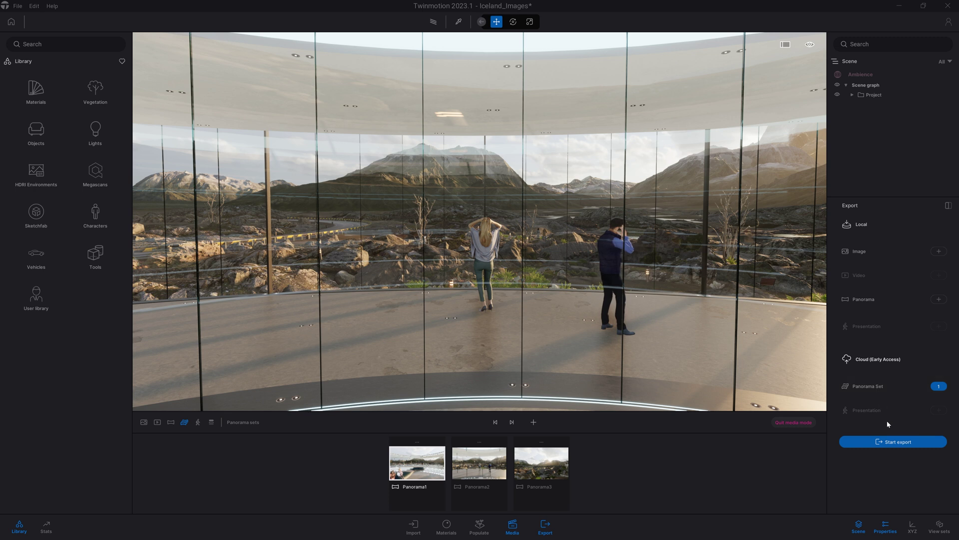
# Start exporting the Iceland panorama set to Twinmotion Cloud.
pyautogui.click(892, 448)
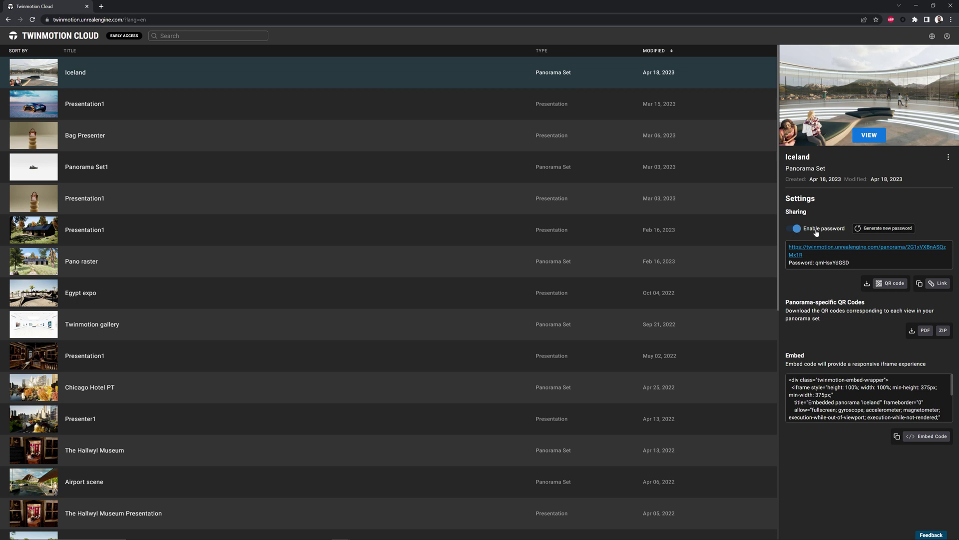
# Disable the Iceland set's password, view Presentation1's details, then return to the Iceland set.
pyautogui.click(798, 229)
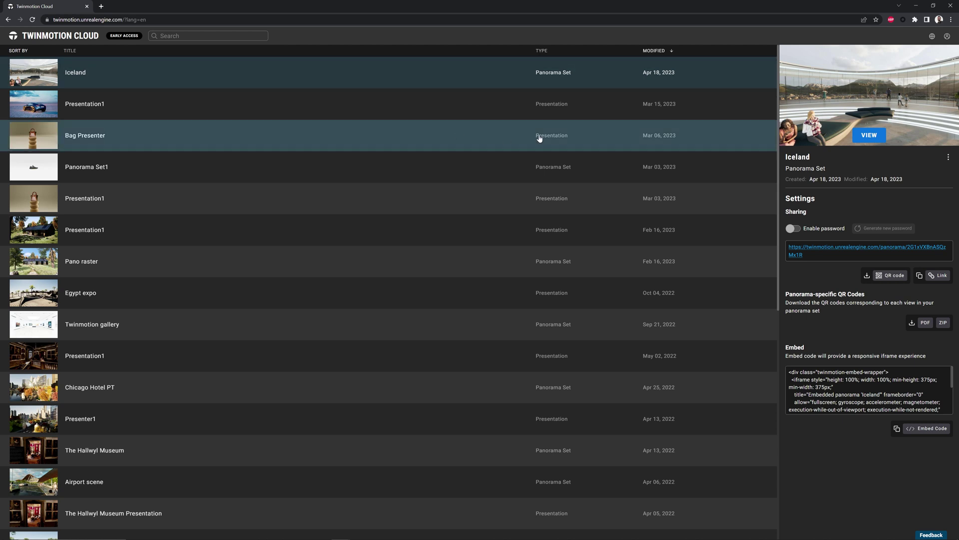
pyautogui.click(585, 108)
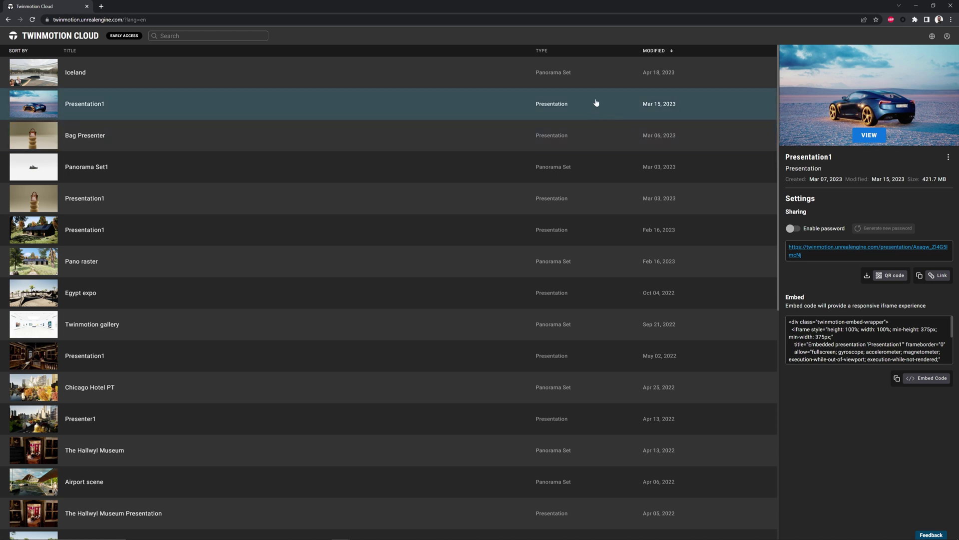
pyautogui.click(599, 72)
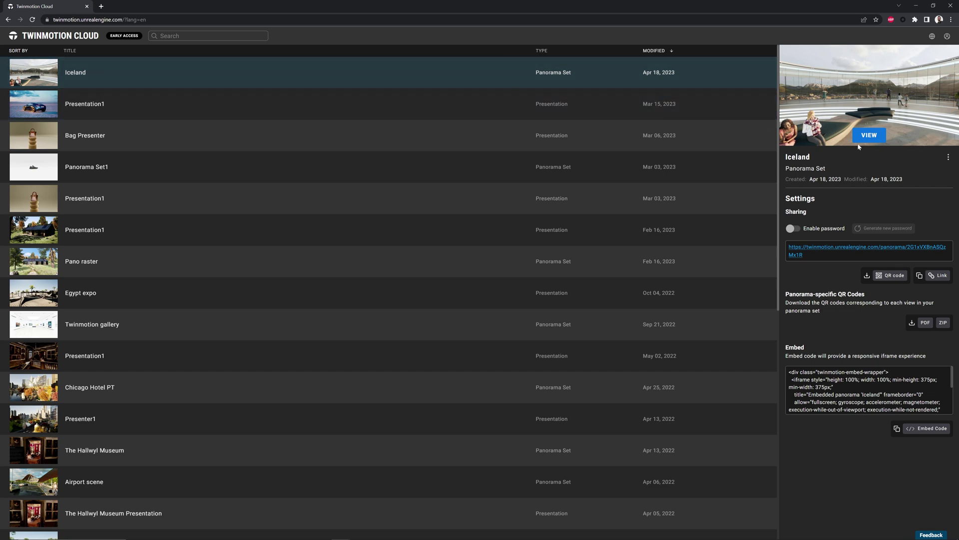
pyautogui.click(873, 138)
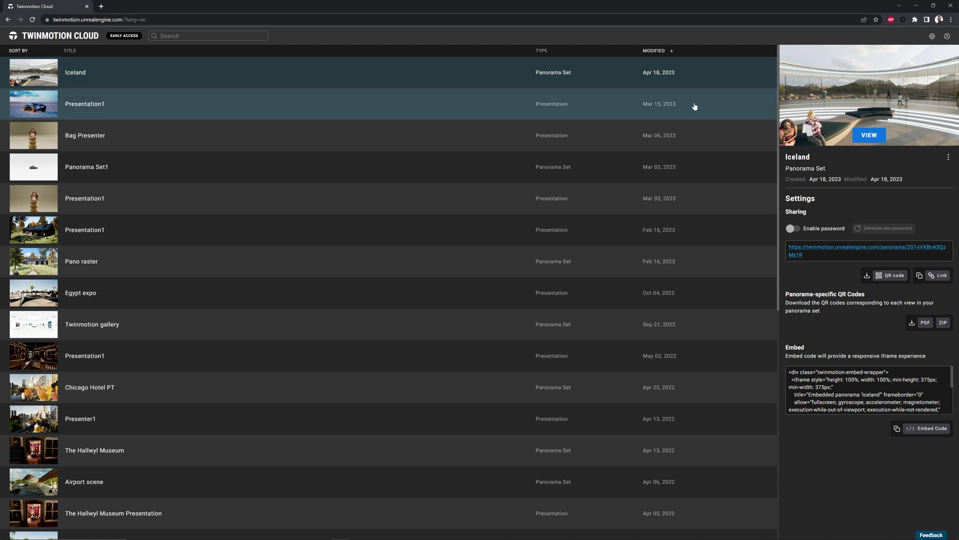
# Copy the Iceland set's Sharing URL with the Link button.
pyautogui.click(932, 277)
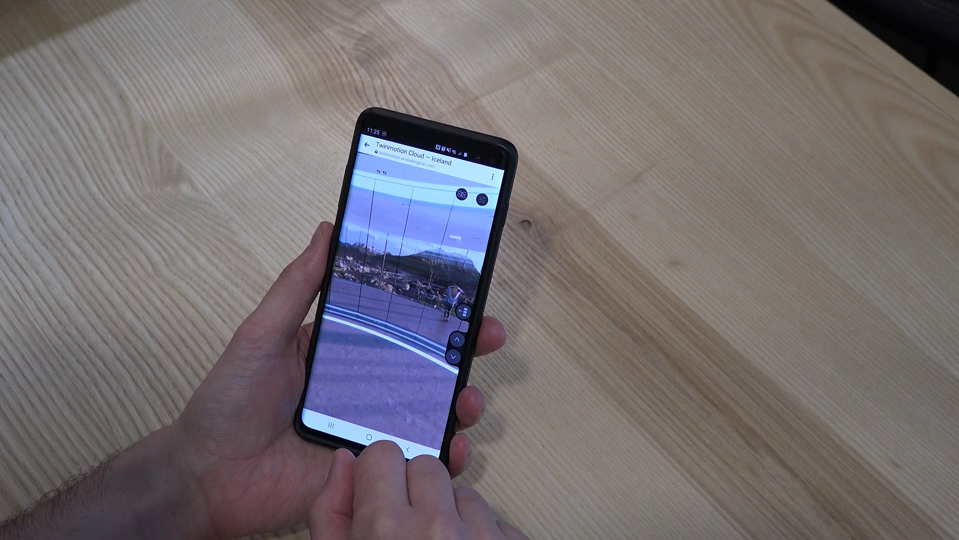
# Swipe the phone panorama around the pavilion until the children inside come into view.
pyautogui.moveTo(385, 343); pyautogui.dragTo(353, 396)
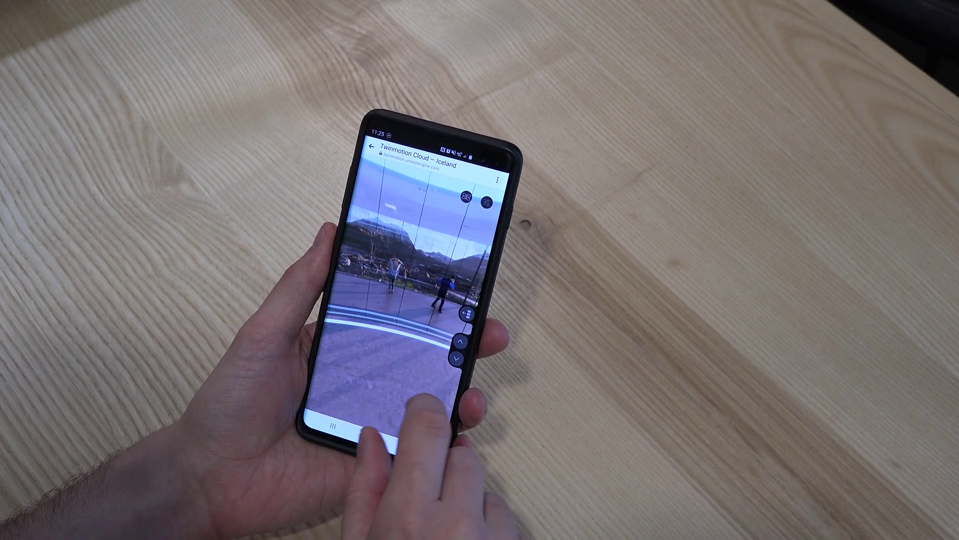
pyautogui.moveTo(420, 405)
pyautogui.mouseDown()
pyautogui.moveTo(322, 374)
pyautogui.moveTo(364, 428)
pyautogui.moveTo(321, 397)
pyautogui.moveTo(382, 389)
pyautogui.moveTo(332, 397)
pyautogui.moveTo(374, 385)
pyautogui.moveTo(333, 406)
pyautogui.moveTo(379, 379)
pyautogui.moveTo(381, 322)
pyautogui.moveTo(412, 308)
pyautogui.moveTo(344, 362)
pyautogui.moveTo(379, 352)
pyautogui.mouseUp()
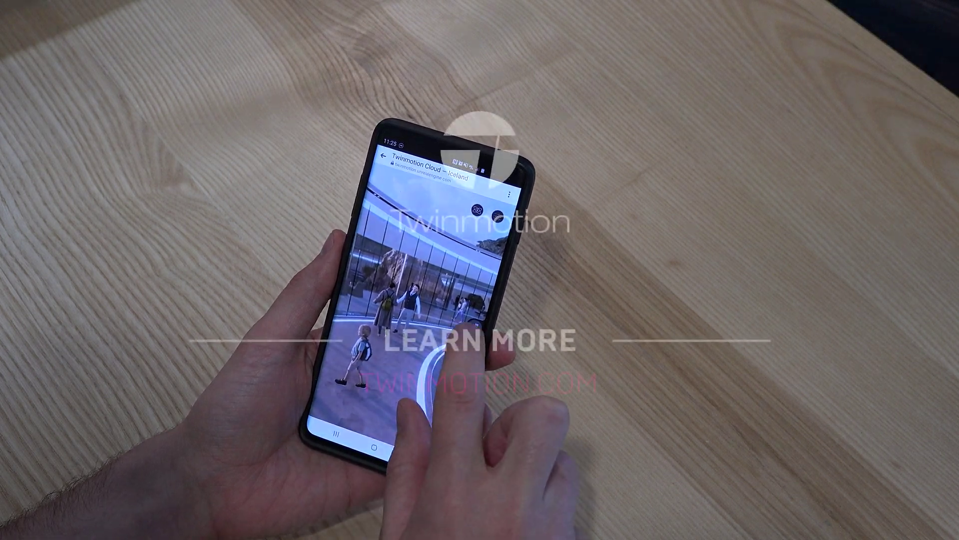